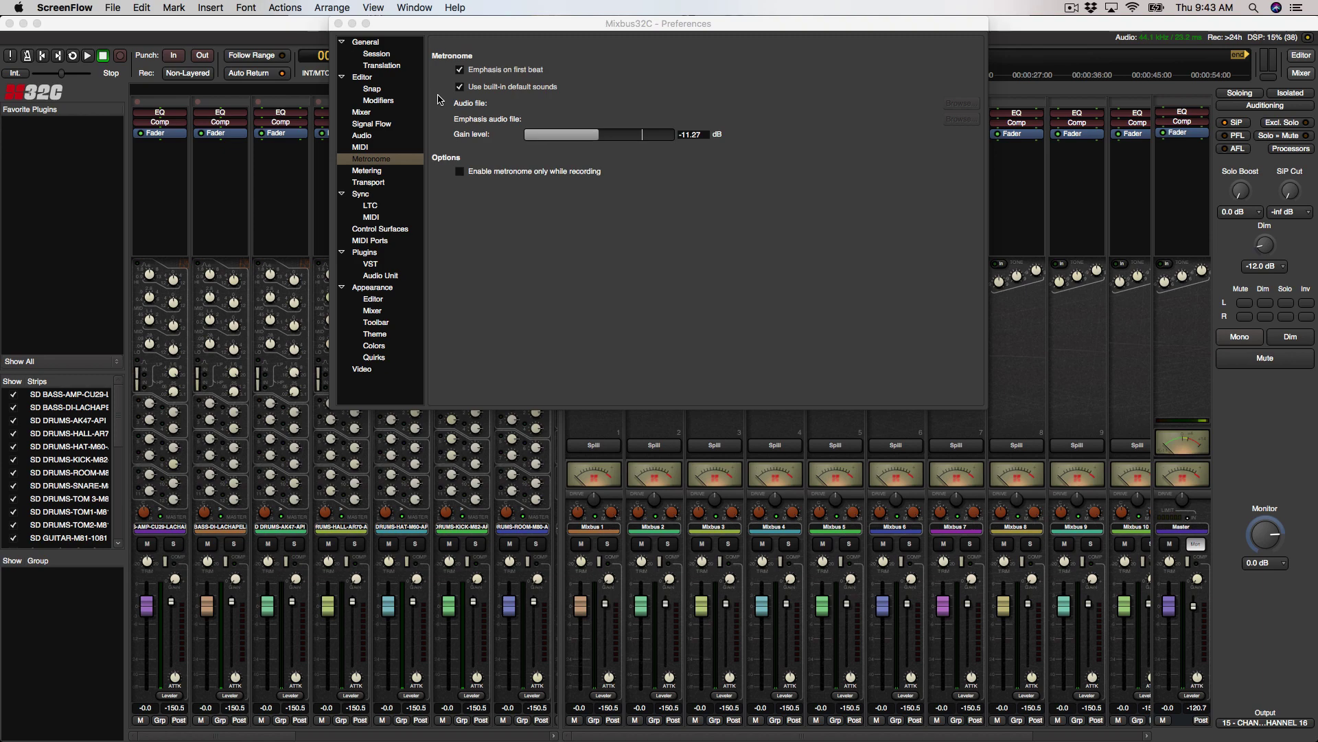
Open the metronome preferences and turn off the built-in default sounds
{"action": "left_click_drag", "start_coordinate": [542, 30], "coordinate": [472, 66]}
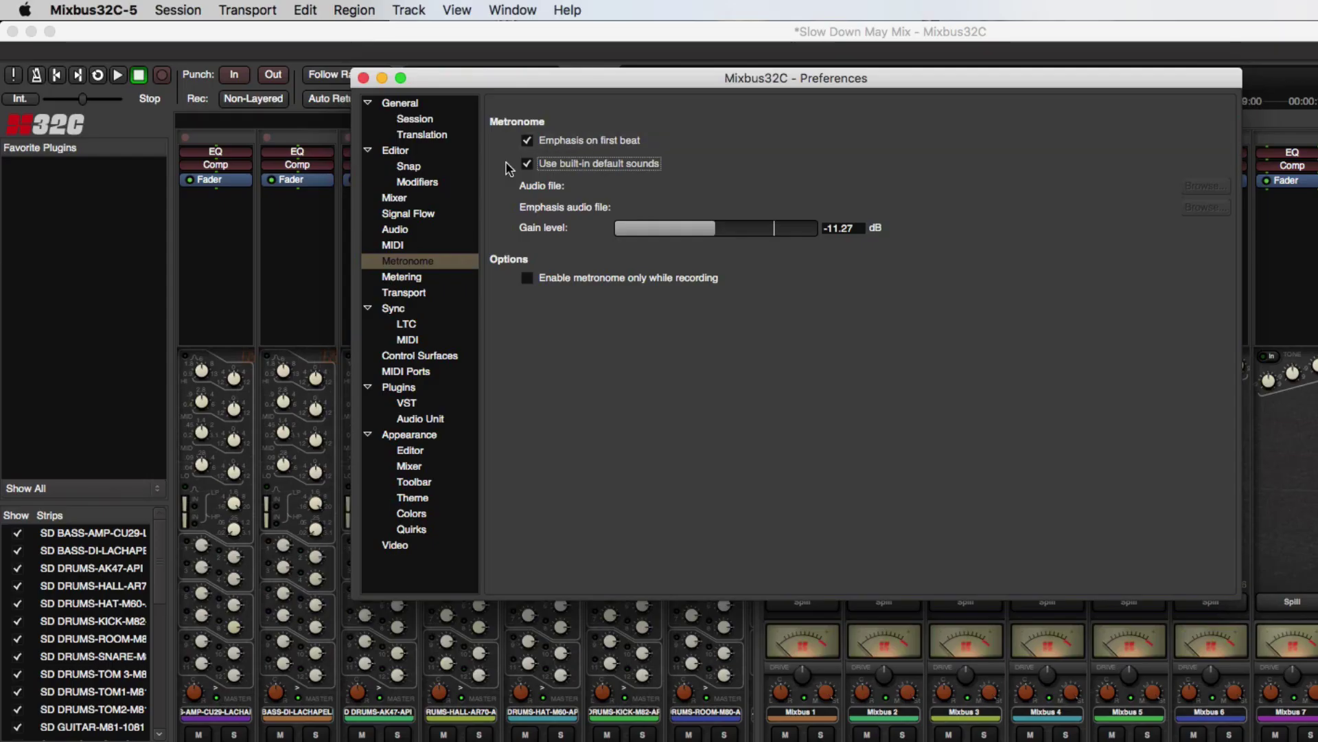
{"action": "left_click", "coordinate": [363, 78]}
{"action": "left_click", "coordinate": [92, 10]}
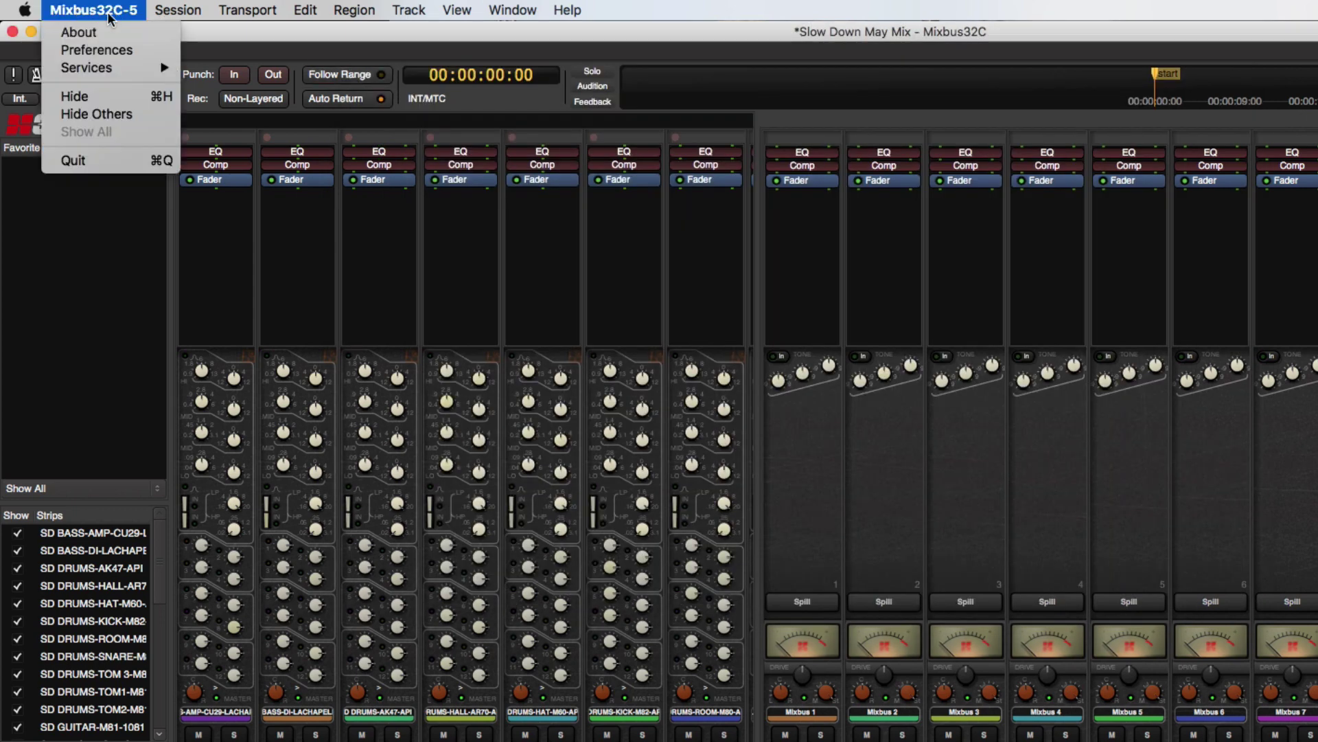
{"action": "left_click", "coordinate": [93, 51]}
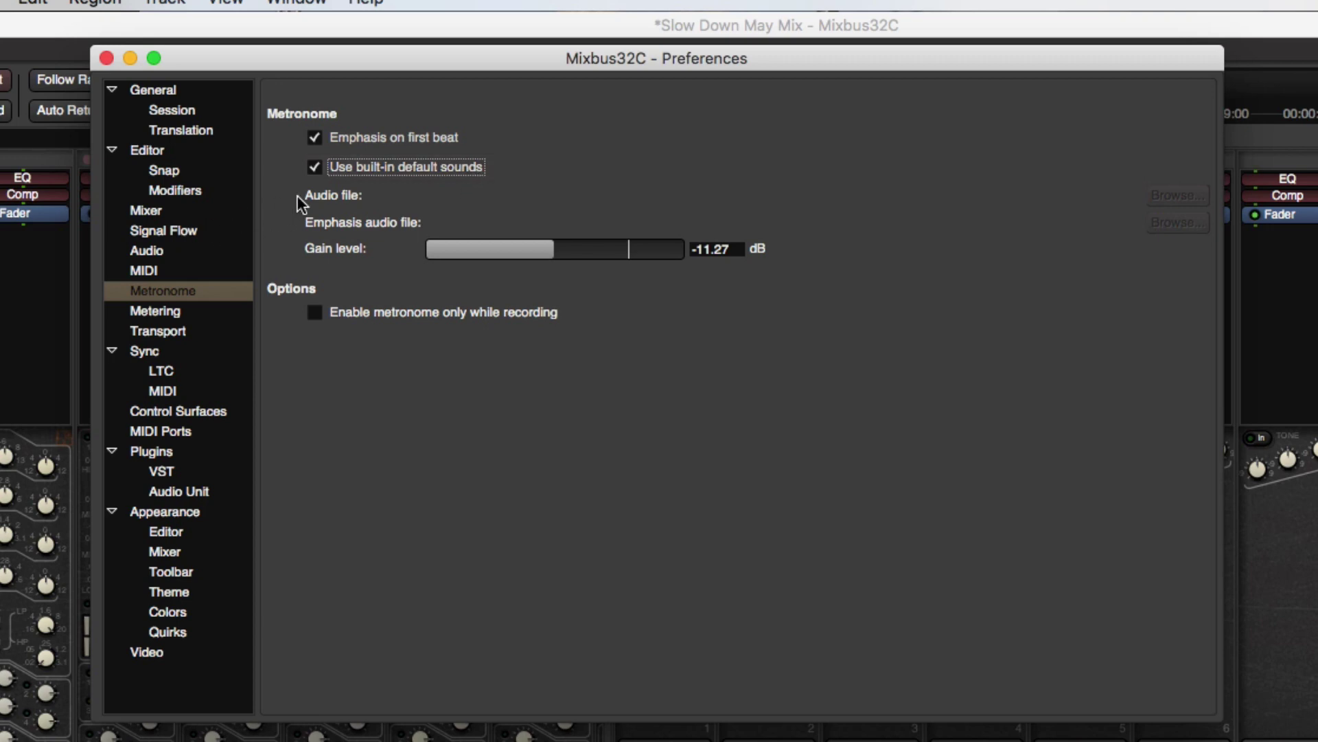
{"action": "left_click", "coordinate": [313, 171]}
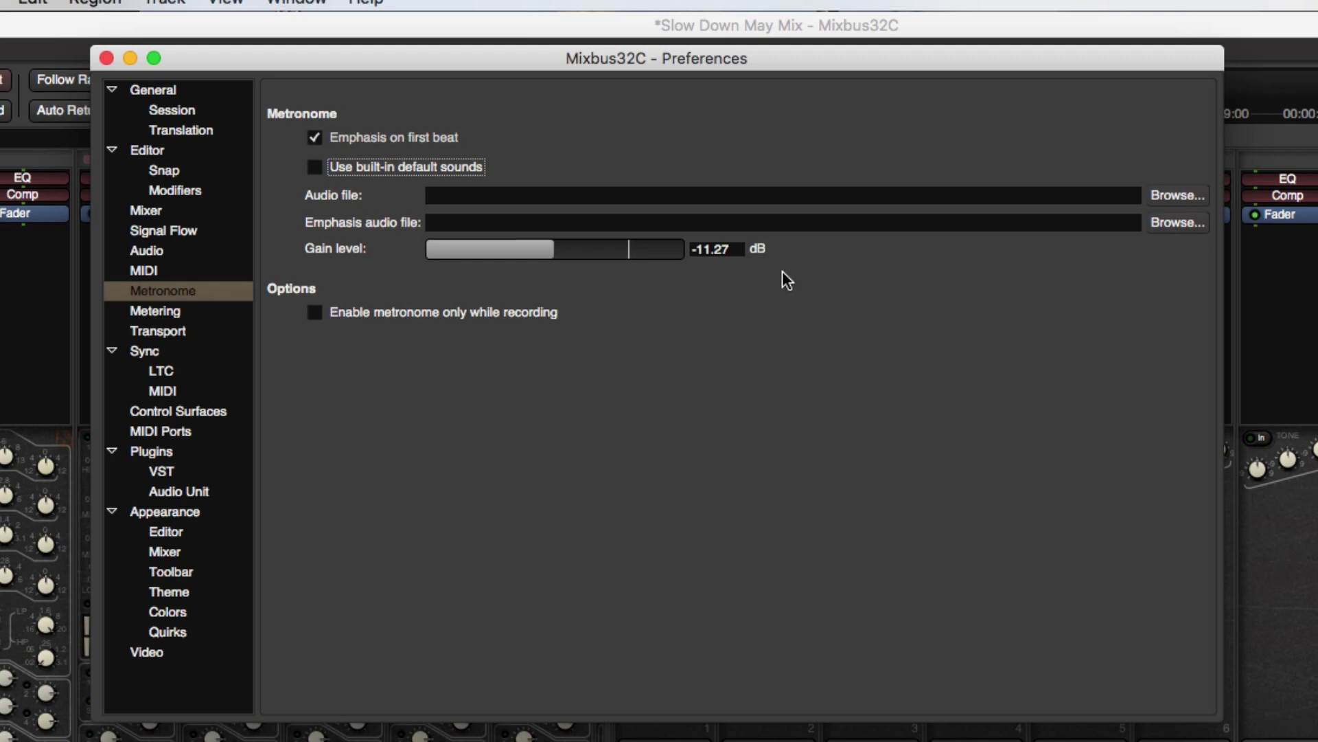
Set the metronome's audio file to Kick 1.wav from the Kicks folder of the 1000 Drum Hits samples
{"action": "left_click", "coordinate": [1169, 195]}
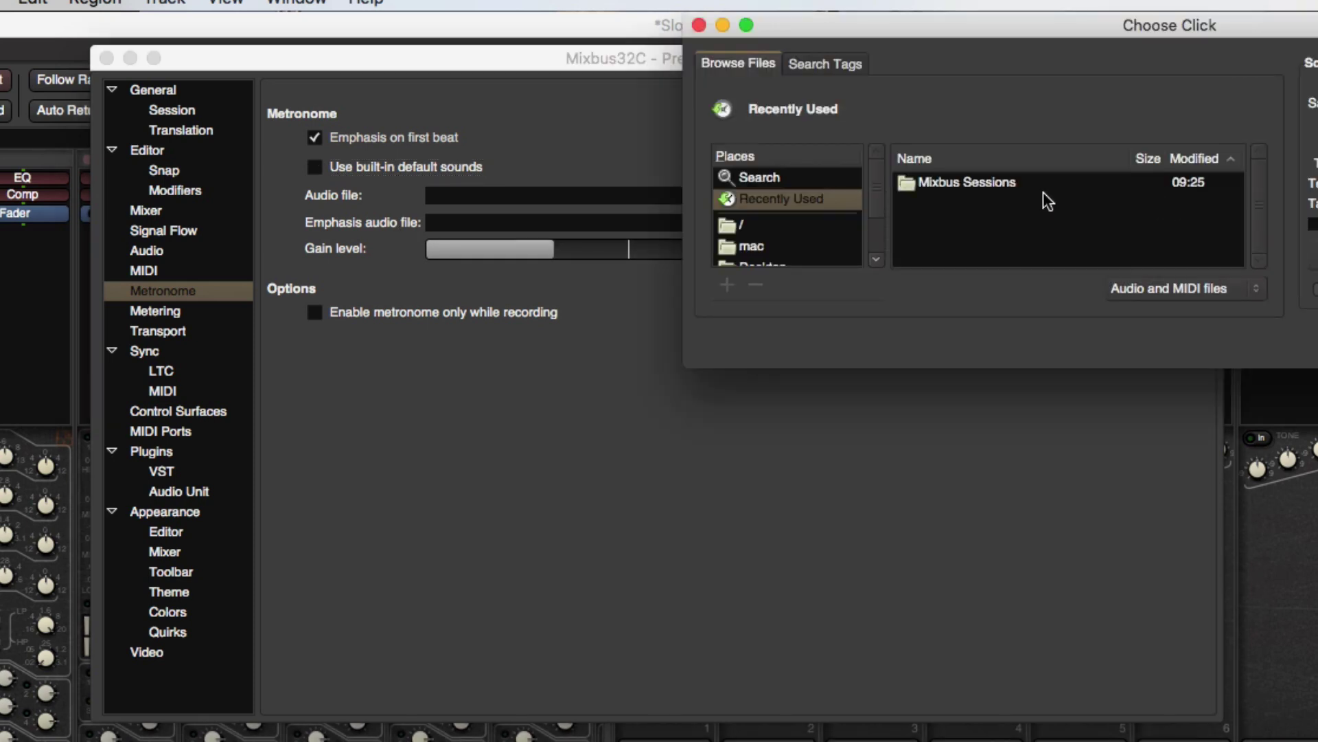
{"action": "scroll", "coordinate": [782, 237], "scroll_direction": "down", "scroll_amount": 3}
{"action": "scroll", "coordinate": [780, 236], "scroll_direction": "up", "scroll_amount": 2}
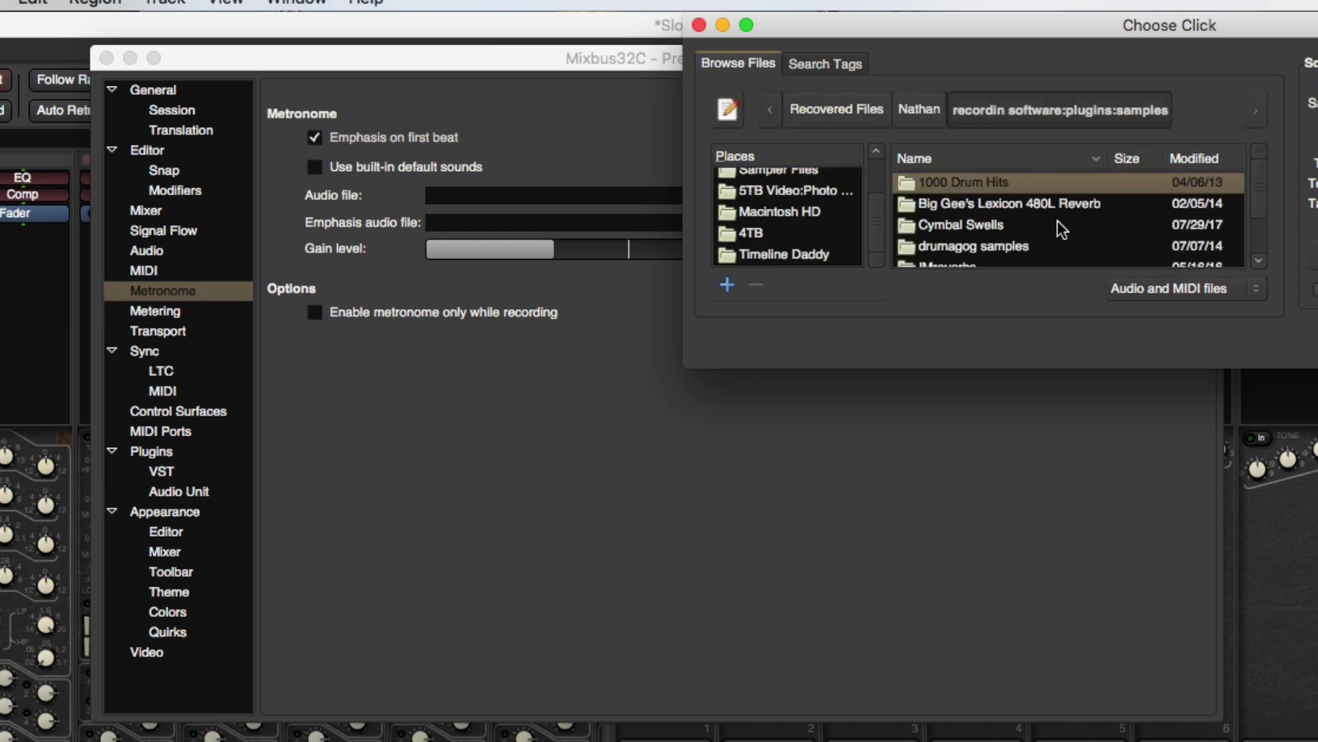
{"action": "scroll", "coordinate": [1063, 227], "scroll_direction": "down", "scroll_amount": 5}
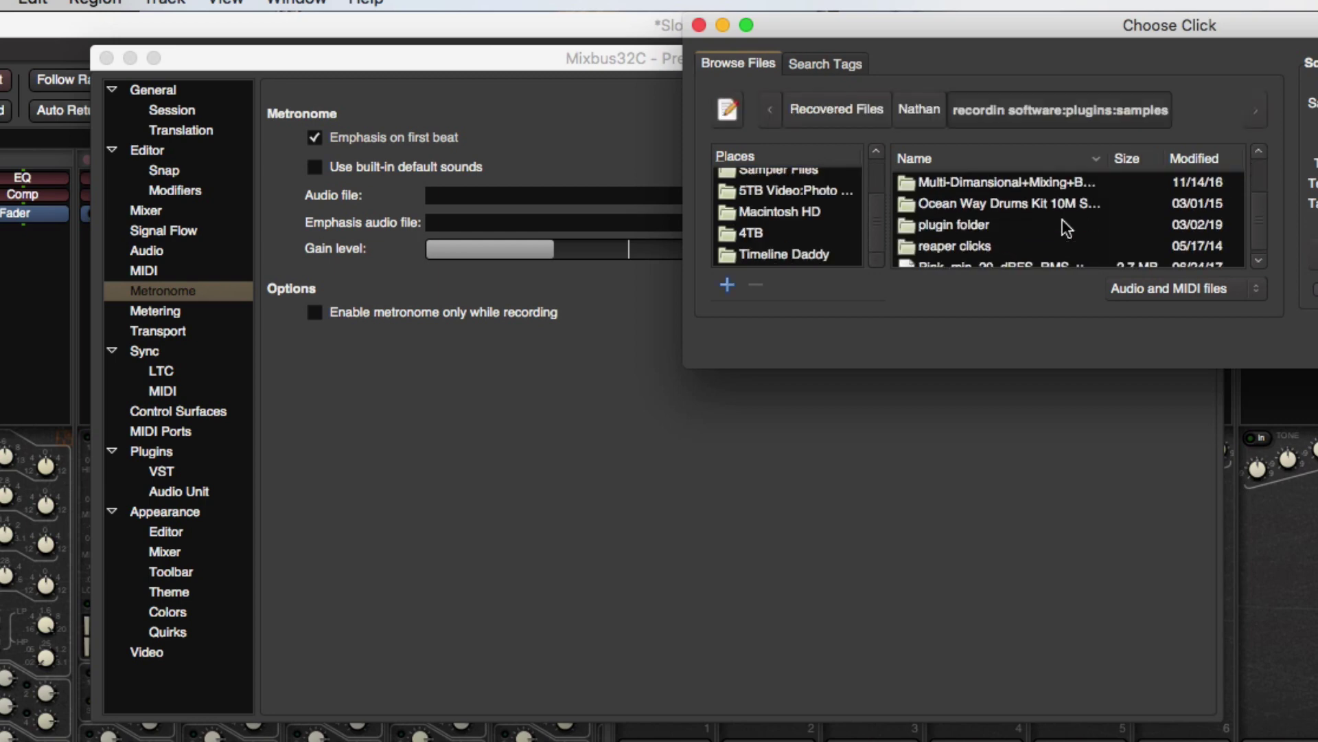
{"action": "scroll", "coordinate": [1065, 228], "scroll_direction": "up", "scroll_amount": 5}
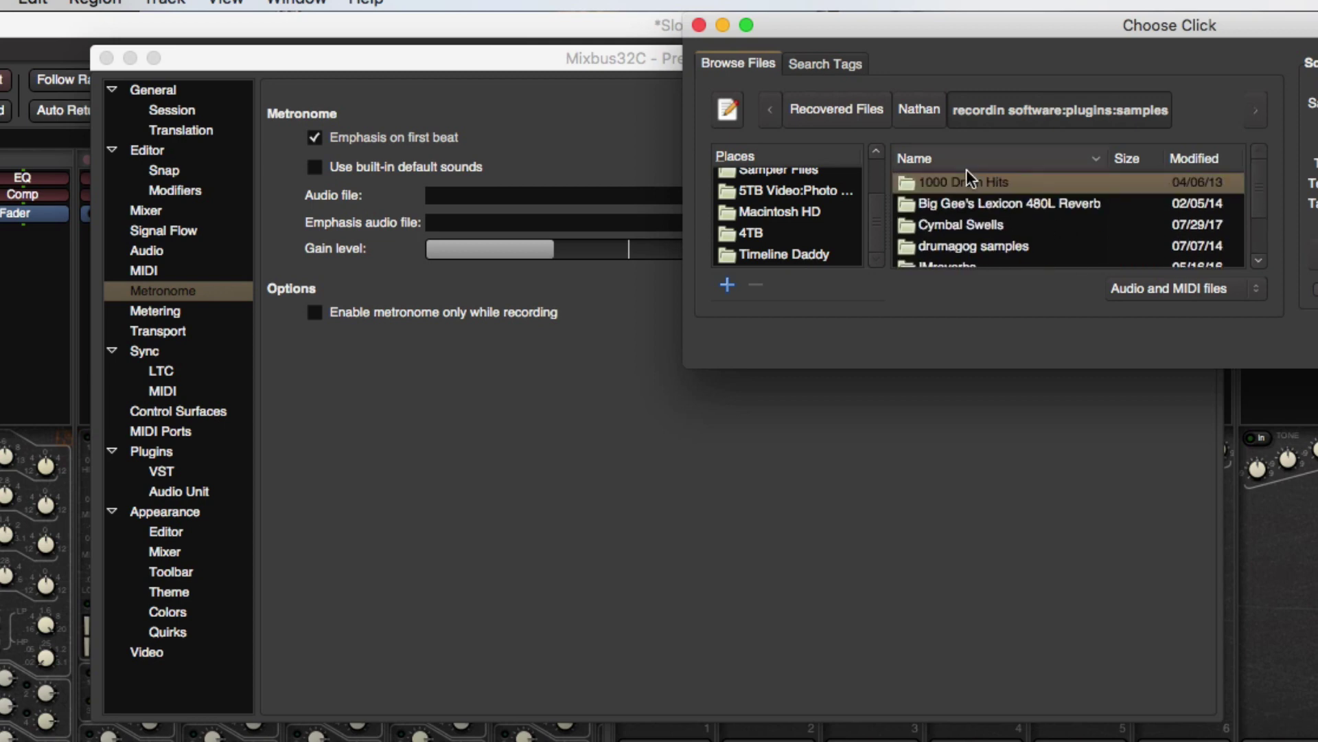
{"action": "double_click", "coordinate": [965, 180]}
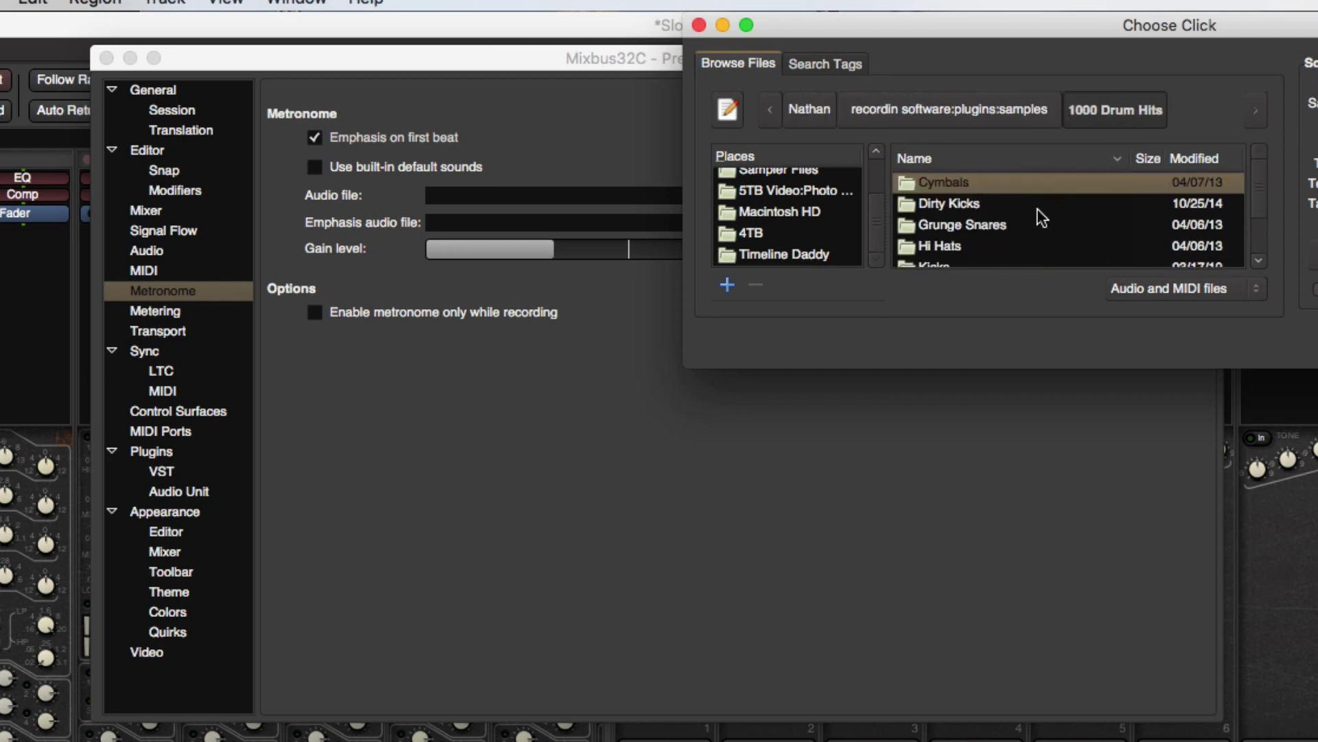
{"action": "scroll", "coordinate": [945, 214], "scroll_direction": "down", "scroll_amount": 2}
{"action": "double_click", "coordinate": [945, 214]}
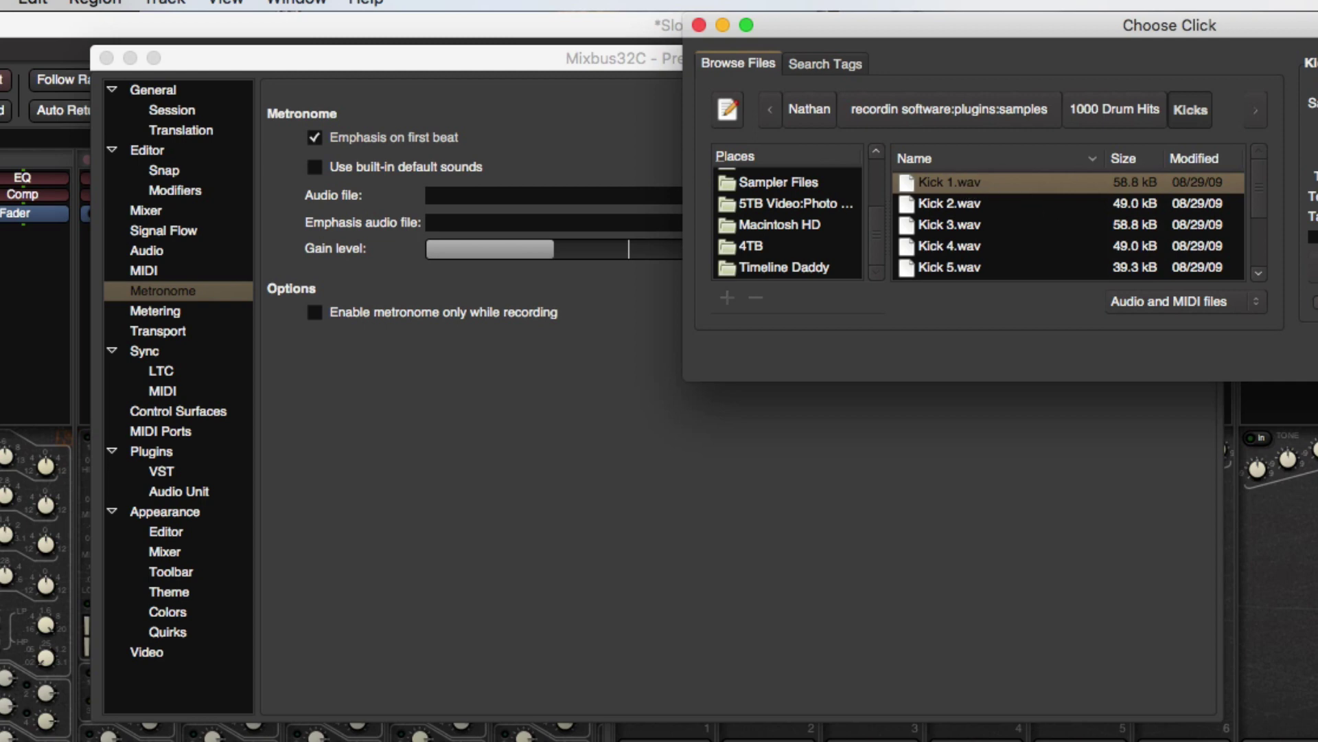
{"action": "left_click", "coordinate": [1315, 357]}
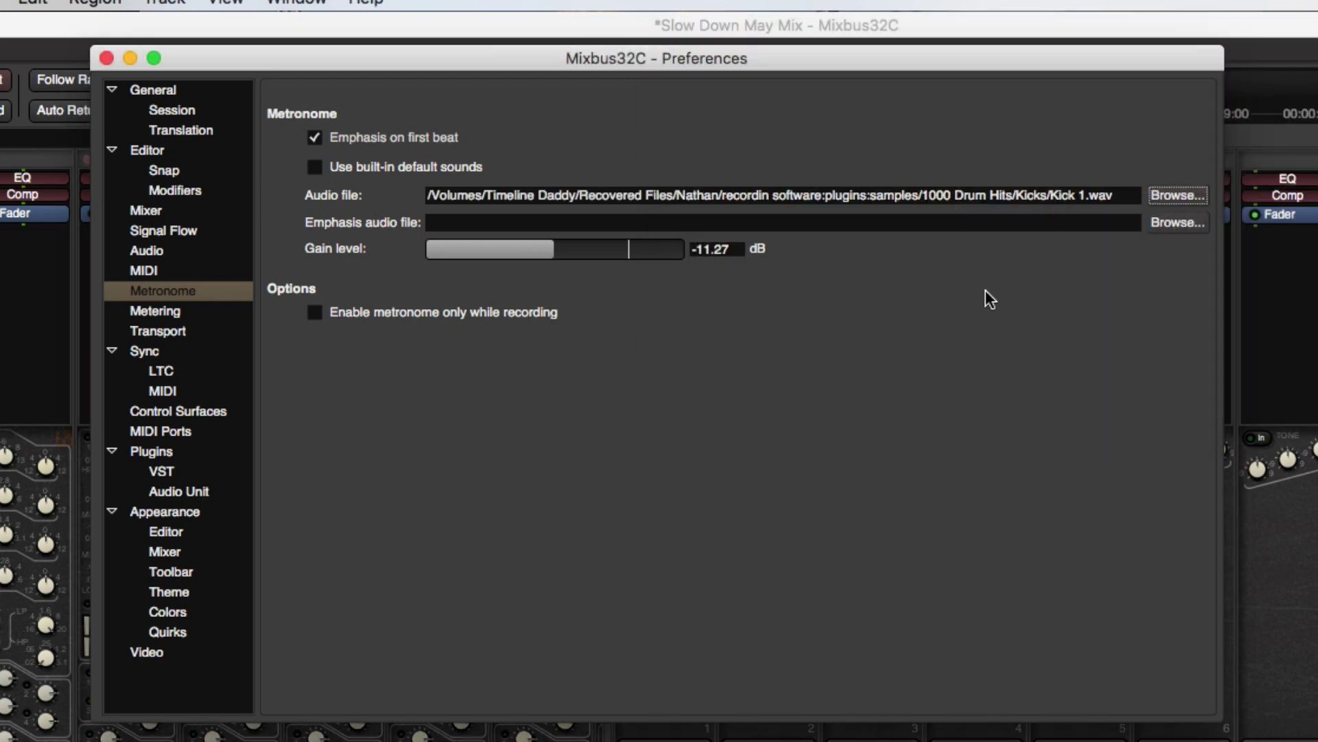
Set the metronome's emphasis audio file to Snares 1.wav from the Snares folder of 1000 Drum Hits
{"action": "left_click", "coordinate": [1178, 224]}
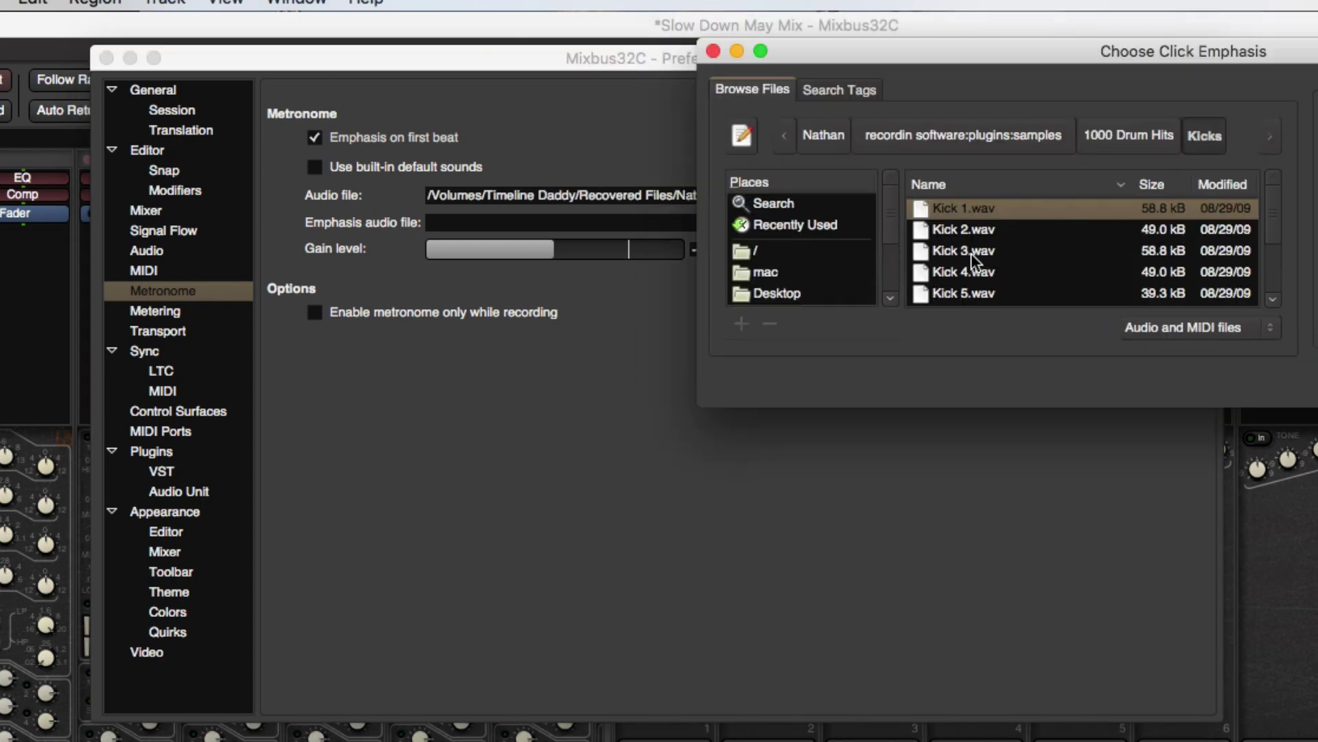
{"action": "left_click", "coordinate": [1129, 136]}
{"action": "left_click", "coordinate": [924, 275]}
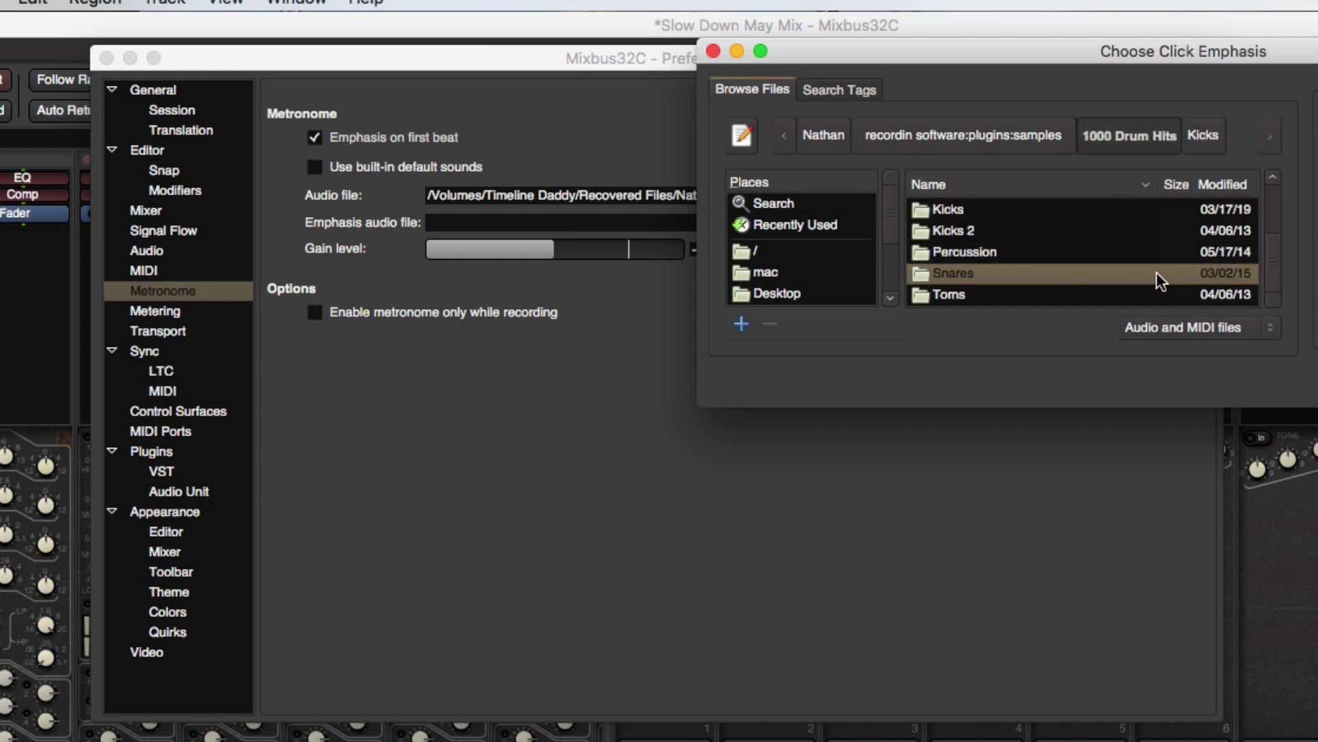
{"action": "double_click", "coordinate": [946, 275]}
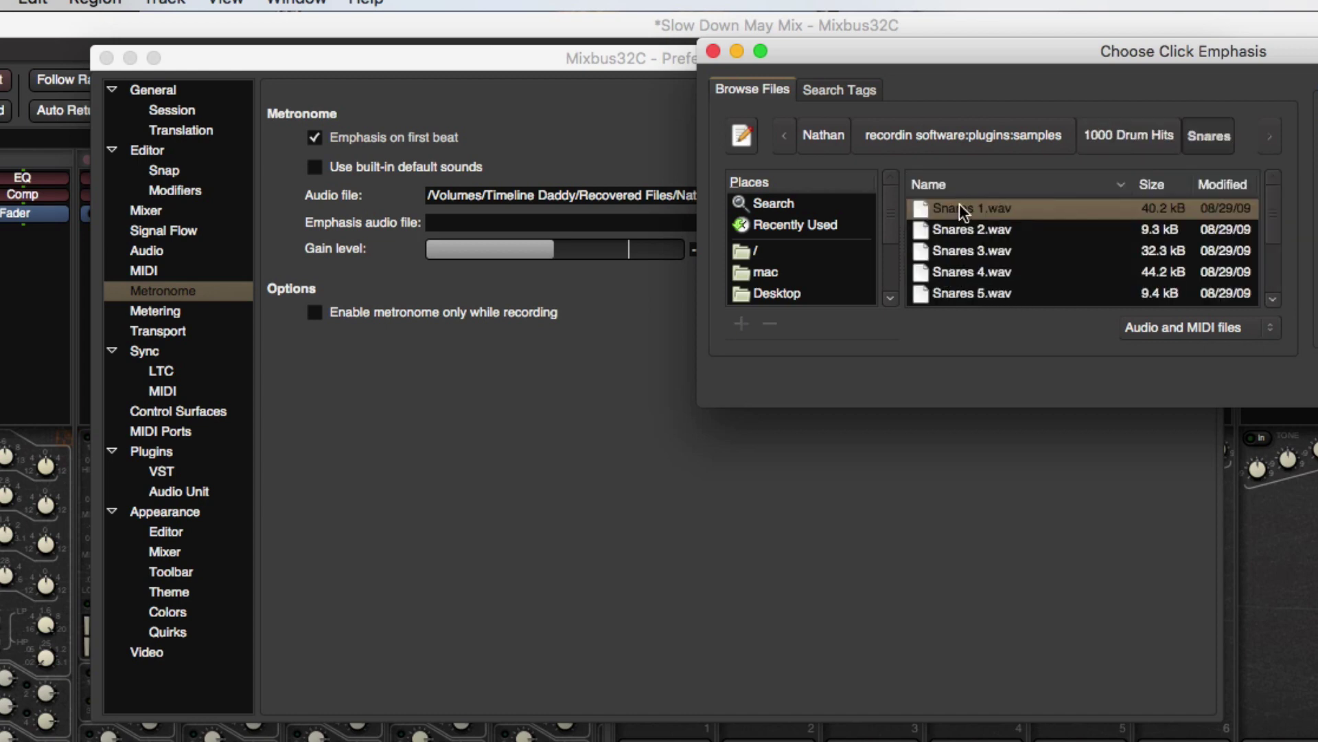
{"action": "key", "text": "Return"}
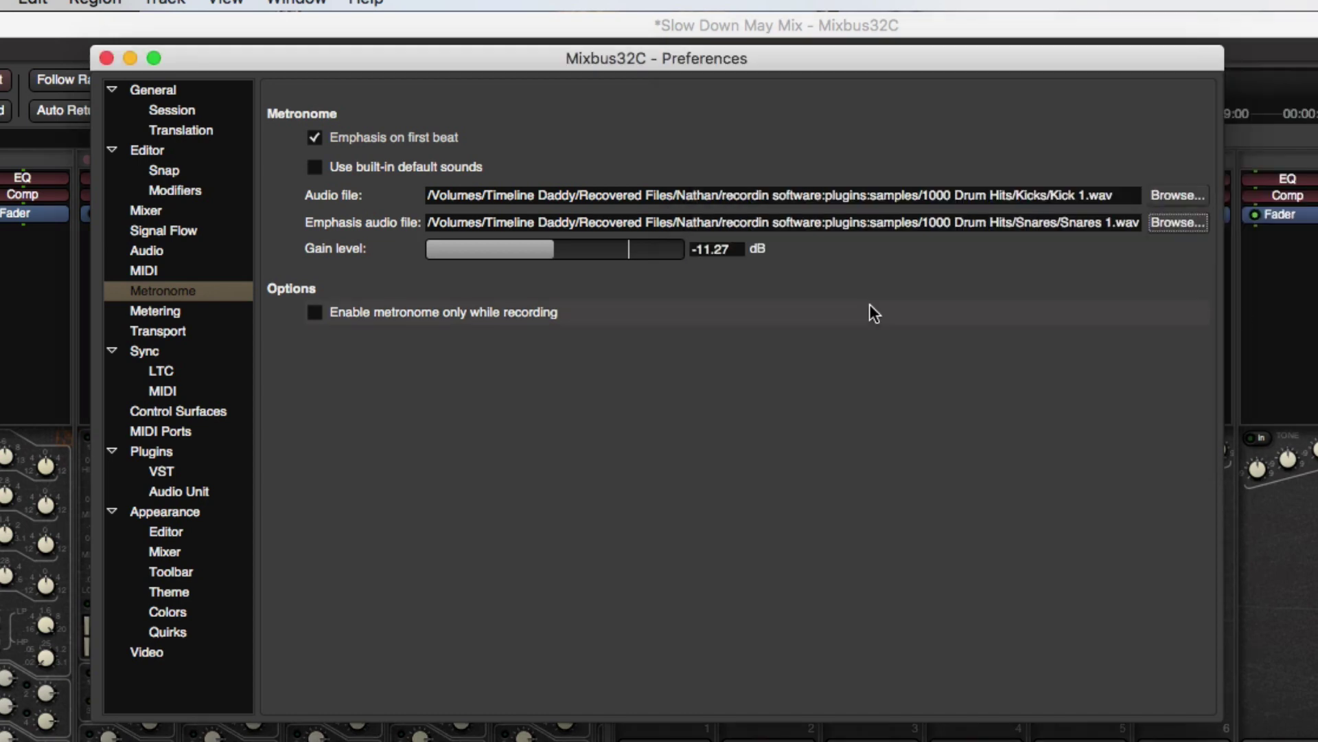
Set the metronome gain level to -1.48 dB and stop the session's playback
{"action": "left_click_drag", "start_coordinate": [550, 249], "coordinate": [613, 278]}
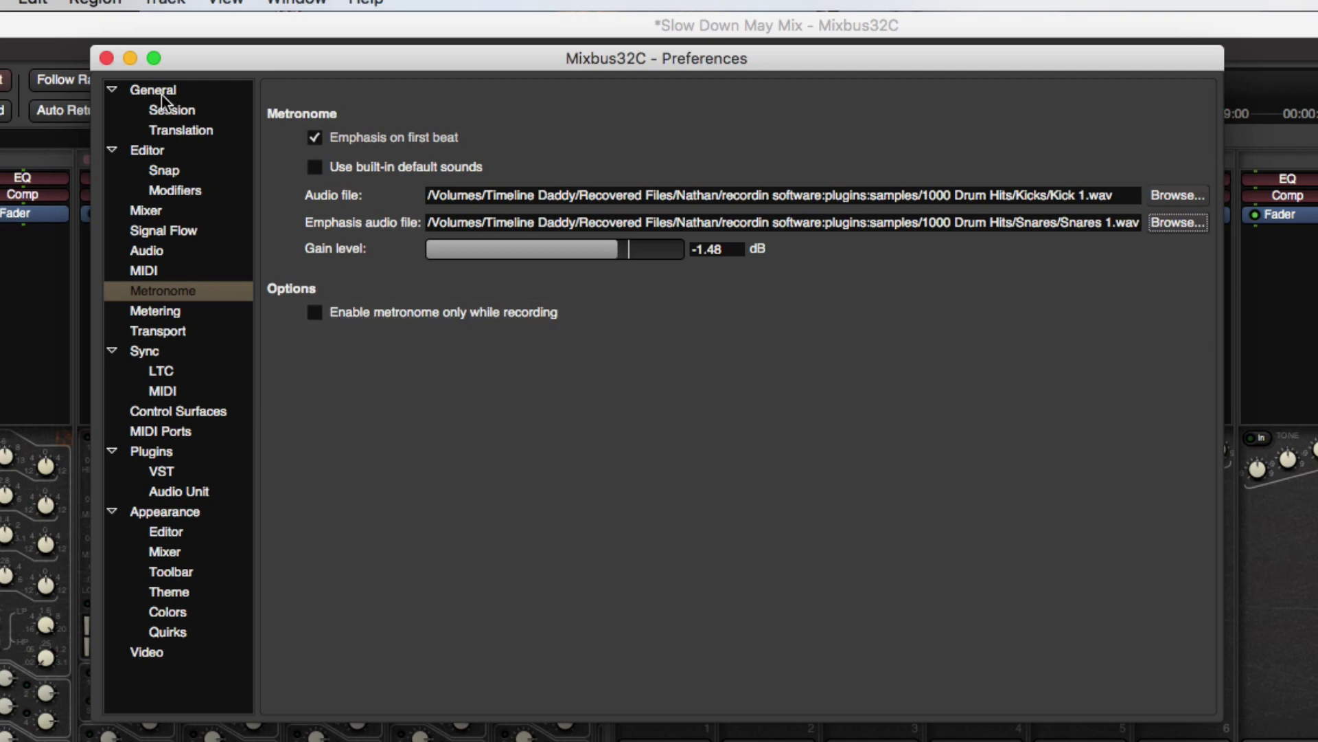
{"action": "left_click", "coordinate": [107, 58]}
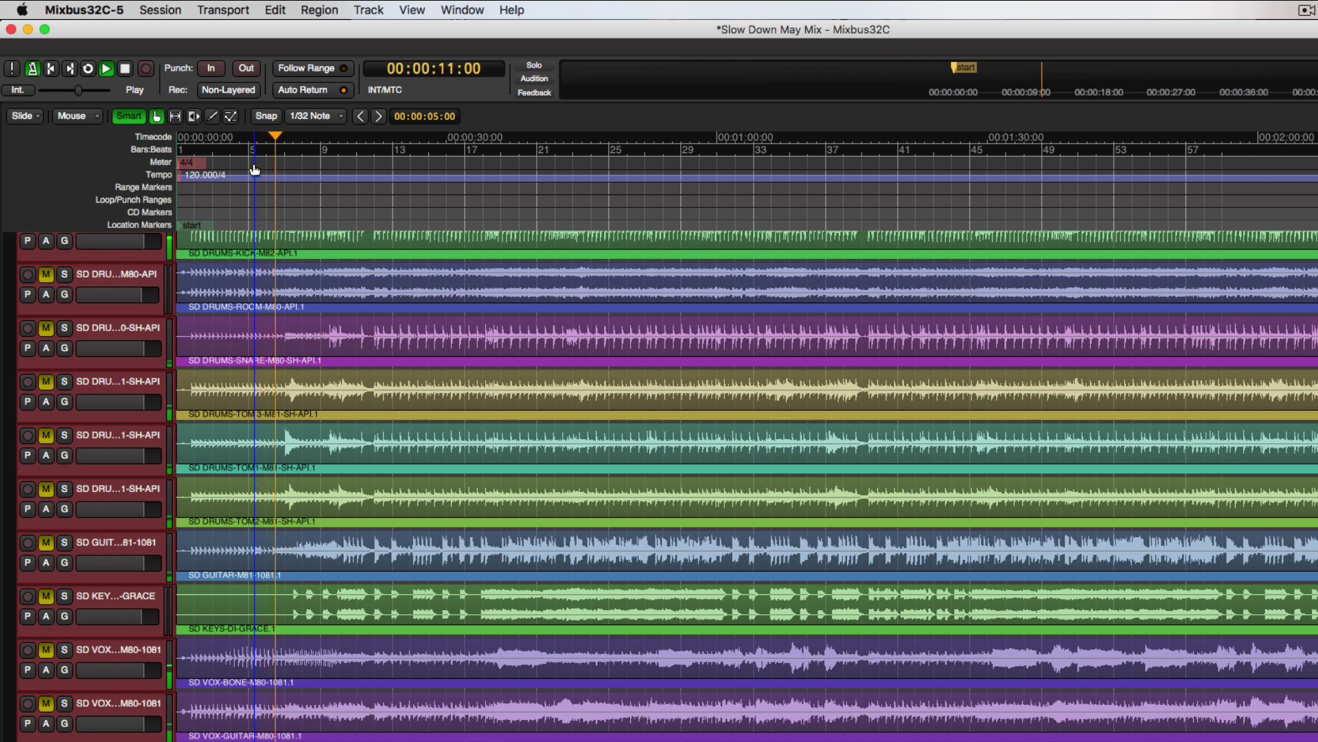
{"action": "key", "text": "space"}
{"action": "key", "text": "super+comma"}
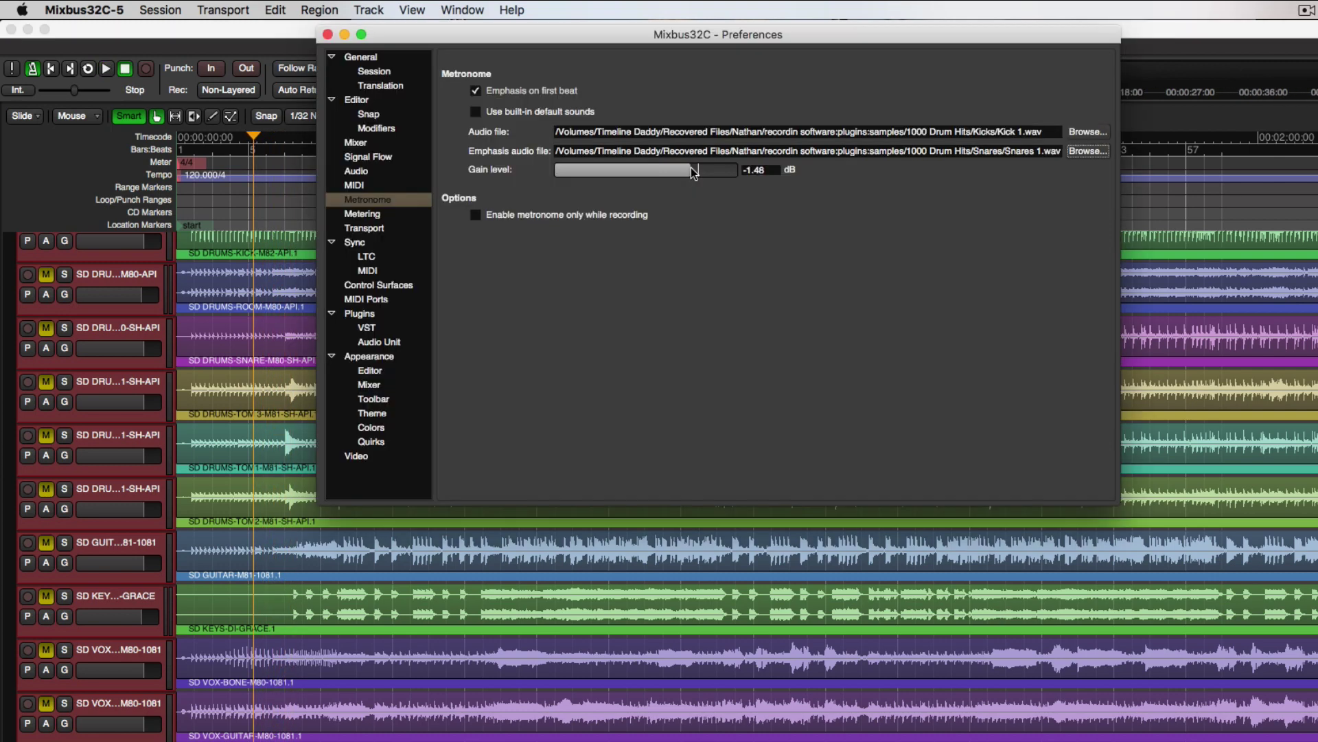
{"action": "left_click", "coordinate": [328, 34]}
Reroute the left and right Click out from hardware channels 1 and 2 to hardware channel 12 in the audio connections
{"action": "left_click", "coordinate": [463, 10]}
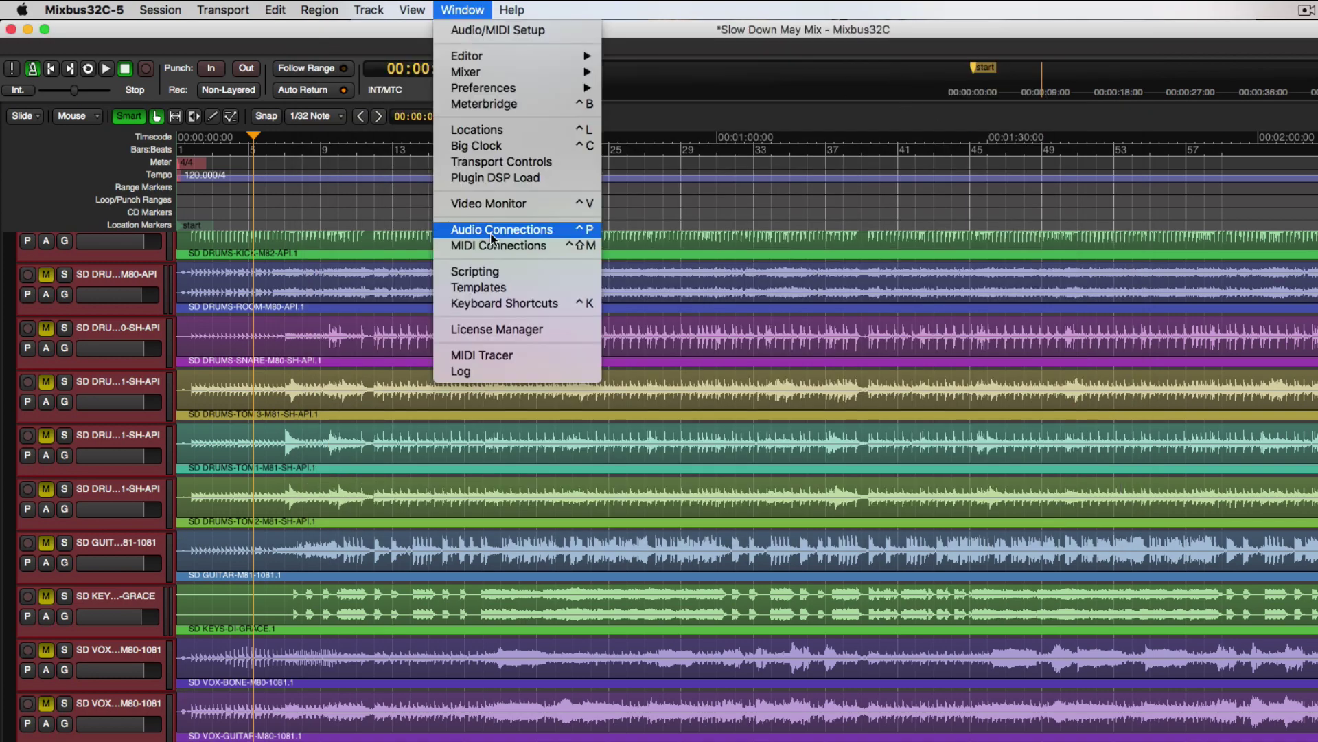
{"action": "left_click", "coordinate": [503, 227]}
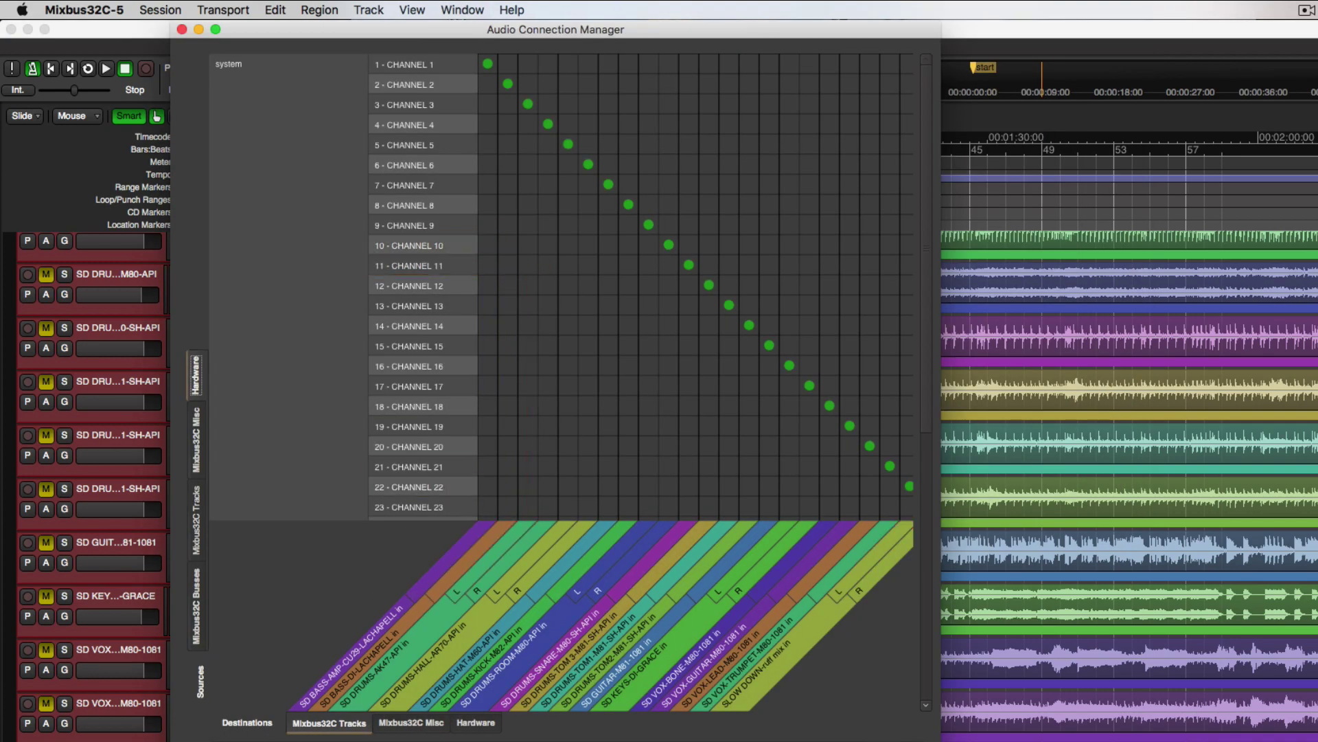
{"action": "left_click", "coordinate": [489, 729]}
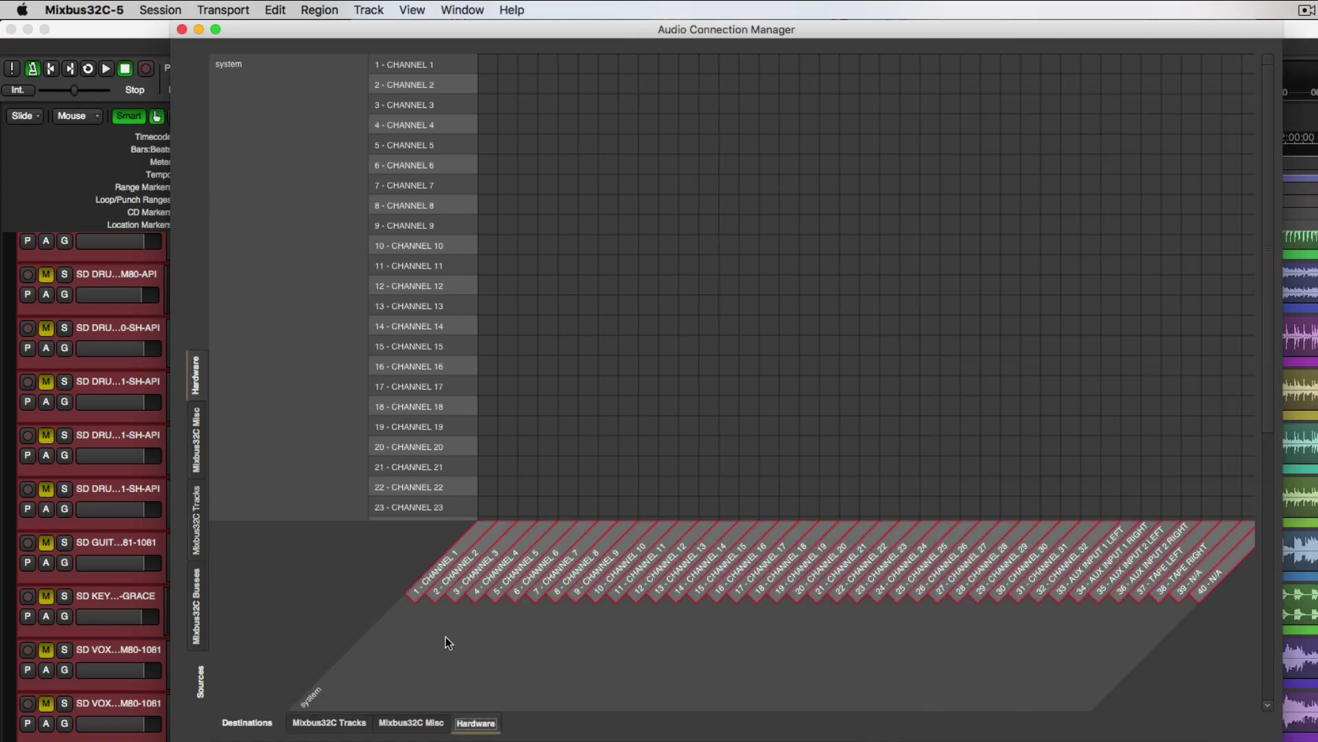
{"action": "left_click", "coordinate": [198, 458]}
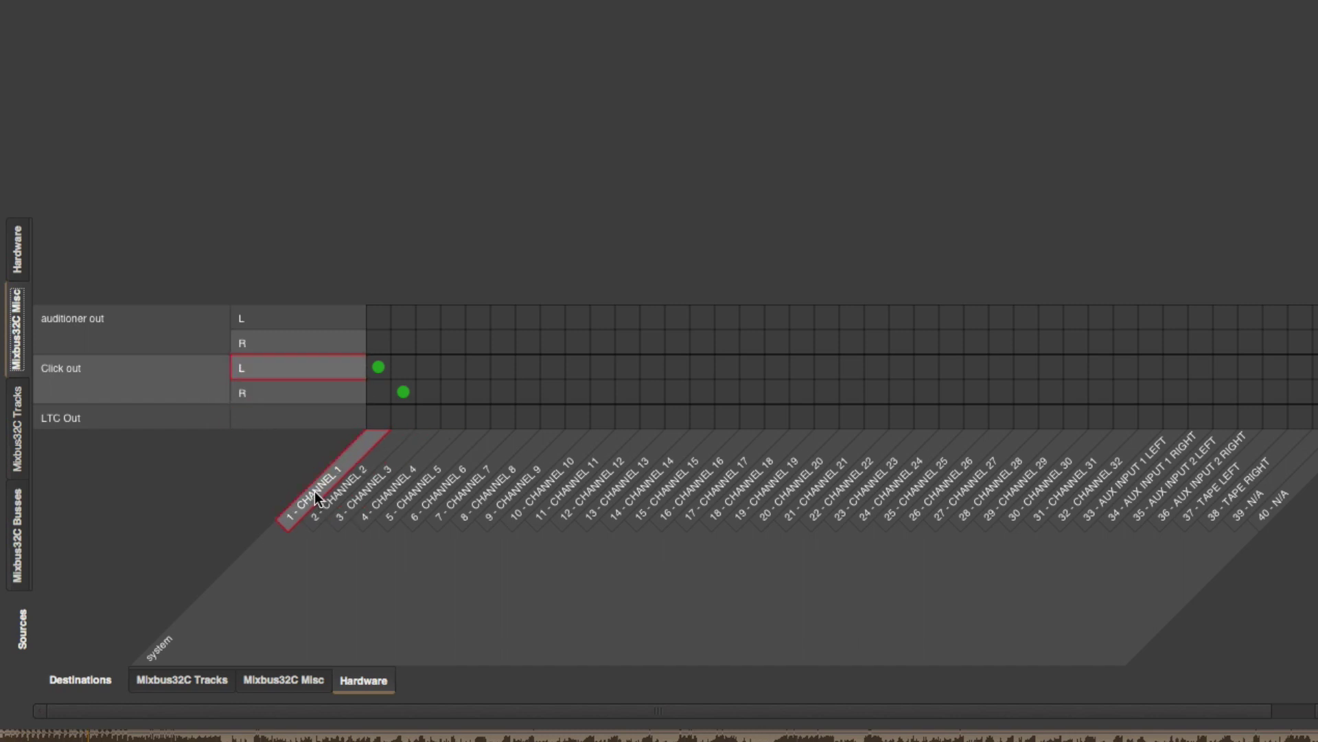
{"action": "left_click", "coordinate": [379, 367]}
{"action": "left_click", "coordinate": [405, 392]}
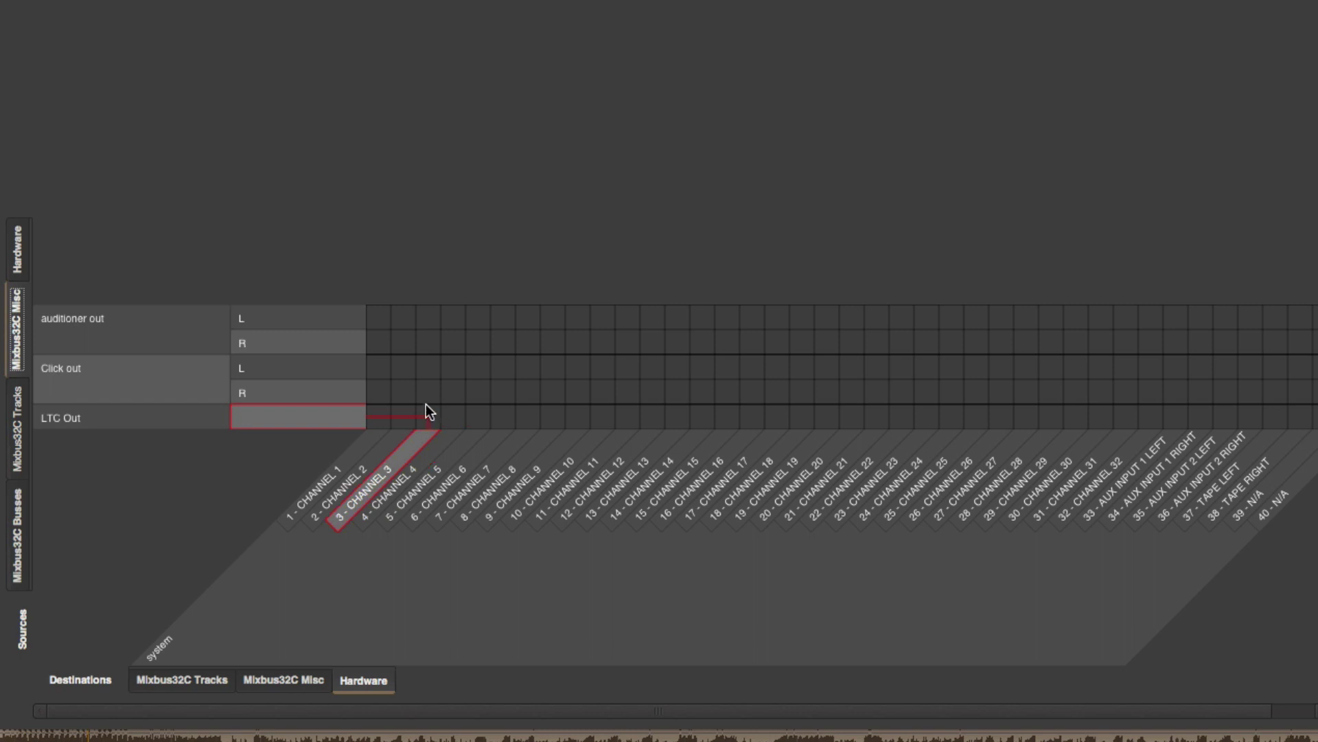
{"action": "left_click", "coordinate": [654, 391]}
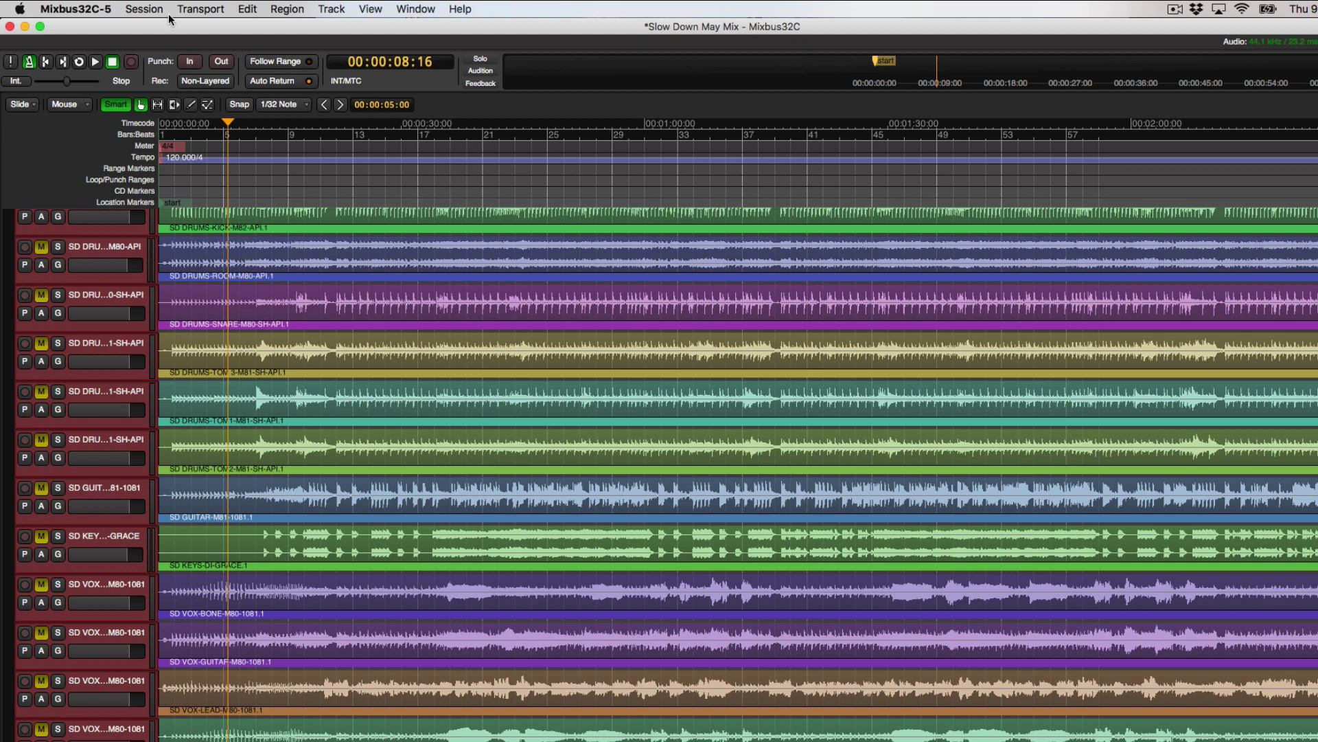
Route the left and right auditioner out to hardware channel 12 and check the tracks' hardware output connections
{"action": "left_click", "coordinate": [402, 10]}
{"action": "left_click", "coordinate": [451, 206]}
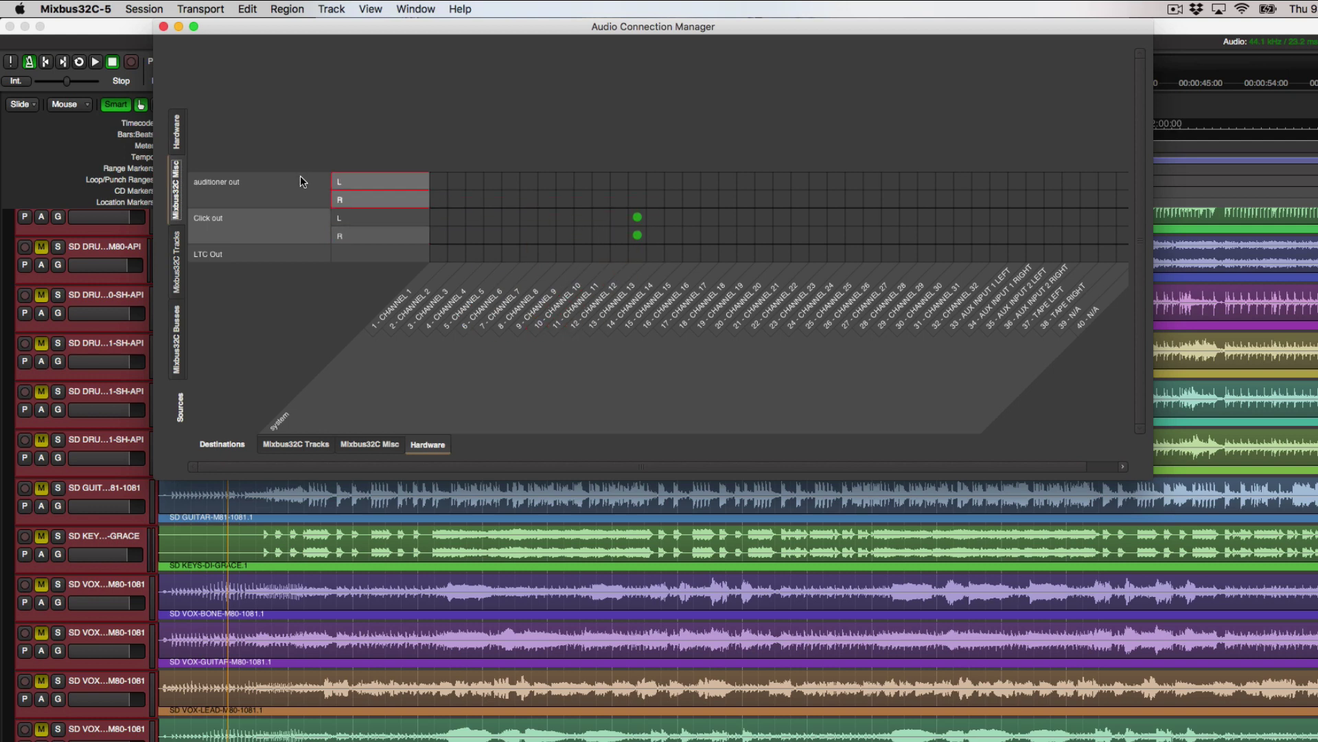
{"action": "left_click", "coordinate": [638, 182]}
{"action": "left_click", "coordinate": [638, 199]}
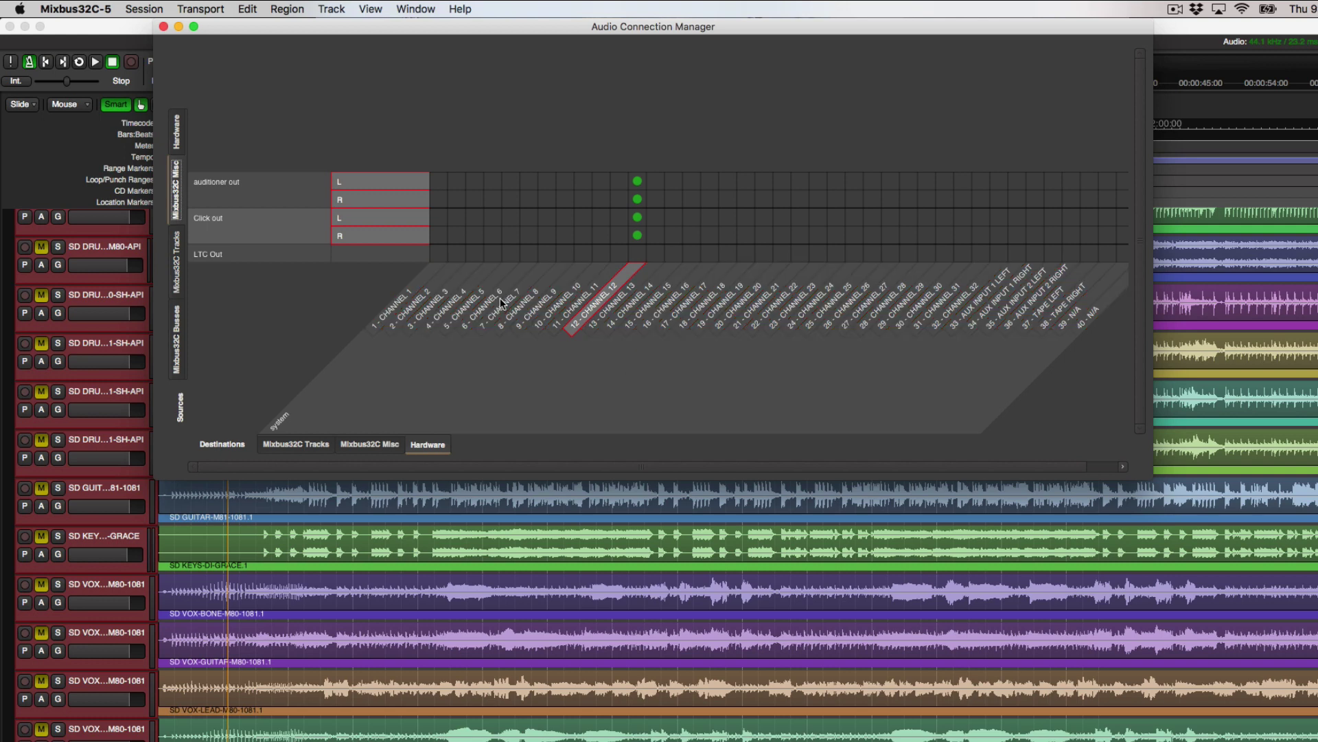
{"action": "left_click", "coordinate": [179, 273]}
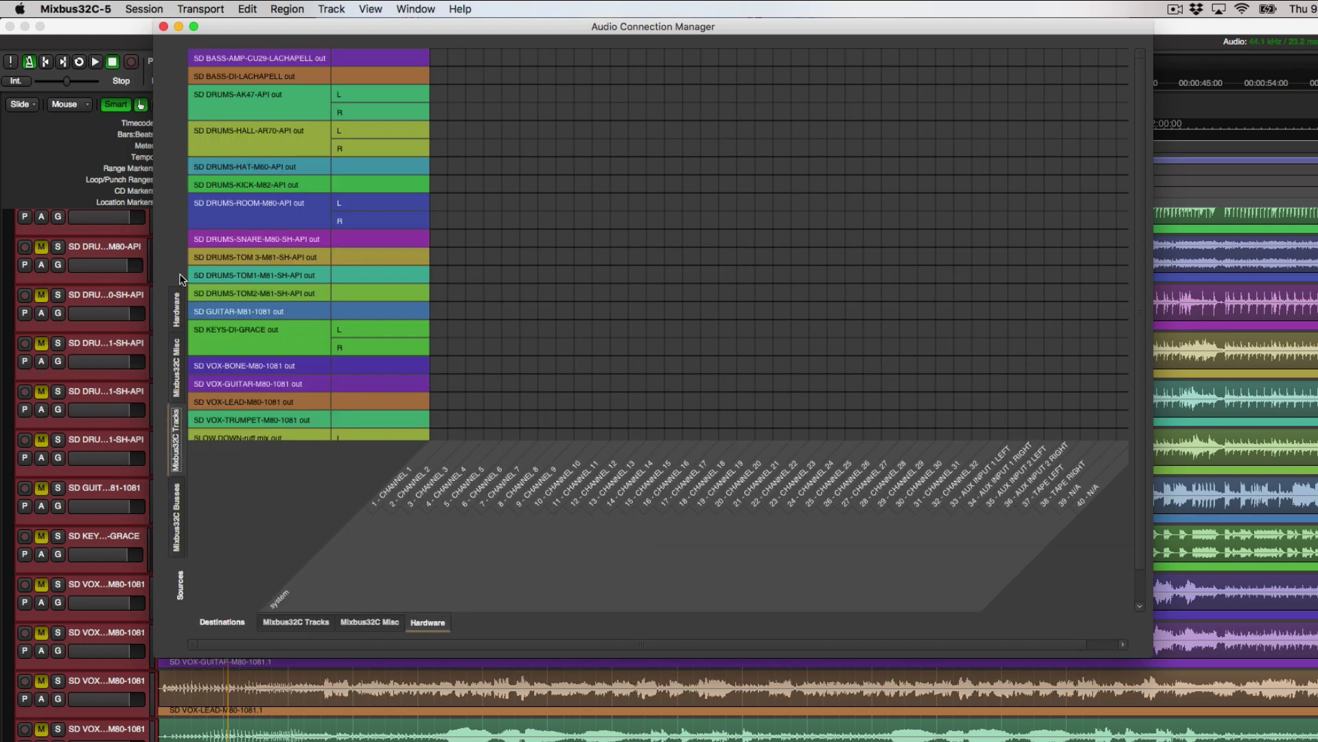
{"action": "left_click", "coordinate": [163, 27]}
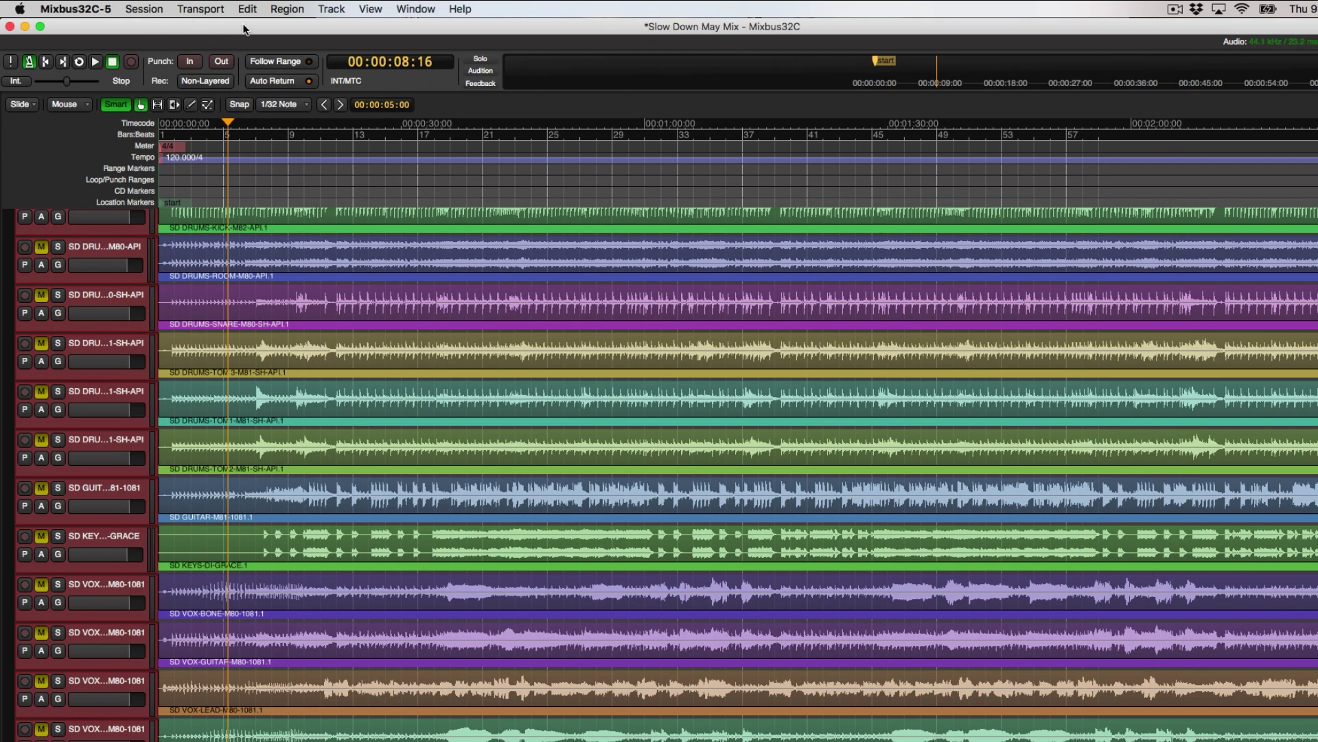